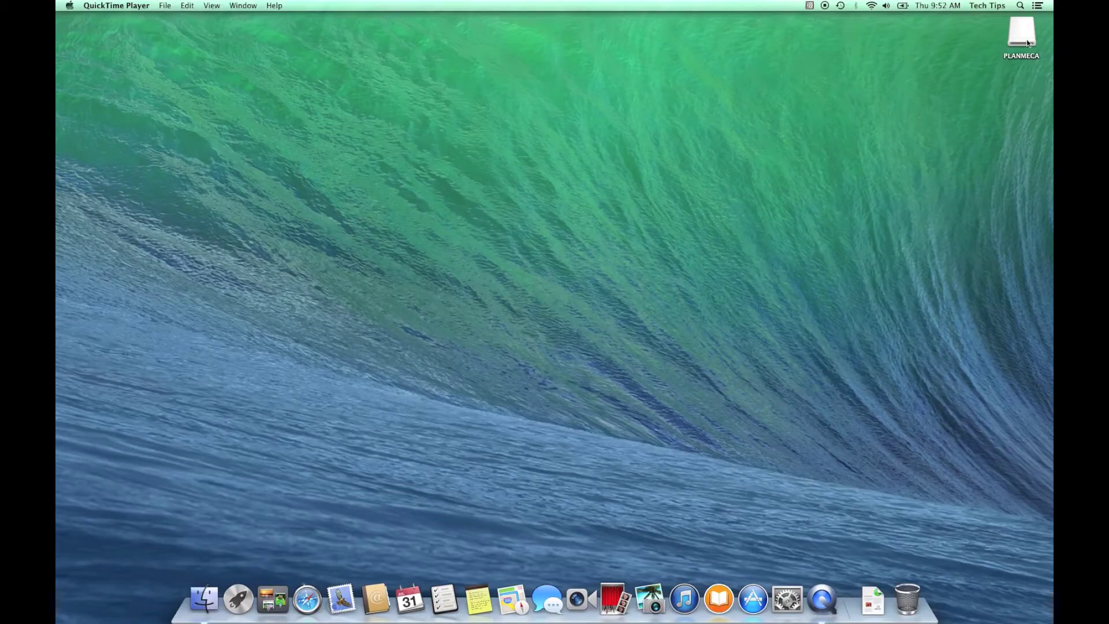
Open the PLANMECA drive from the desktop to reveal the Romexis disk image
double_click(1027, 43)
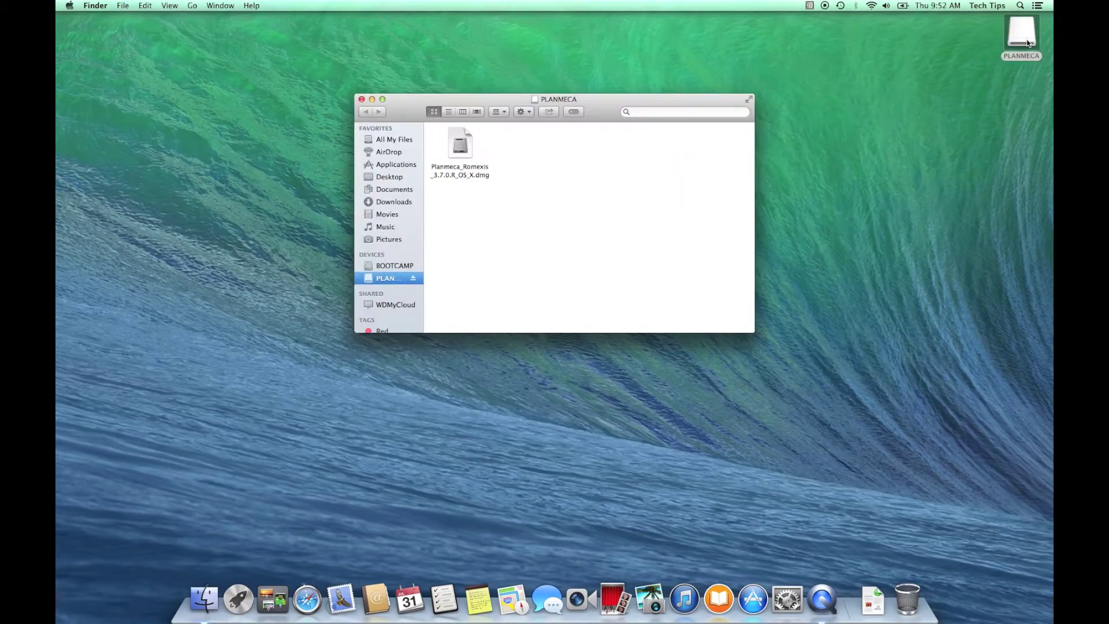
Mount Planmeca_Romexis_3.7.0.R_OS_X.dmg and view the ROMEXIS 3.7.0.R volume's installer packages
click(468, 148)
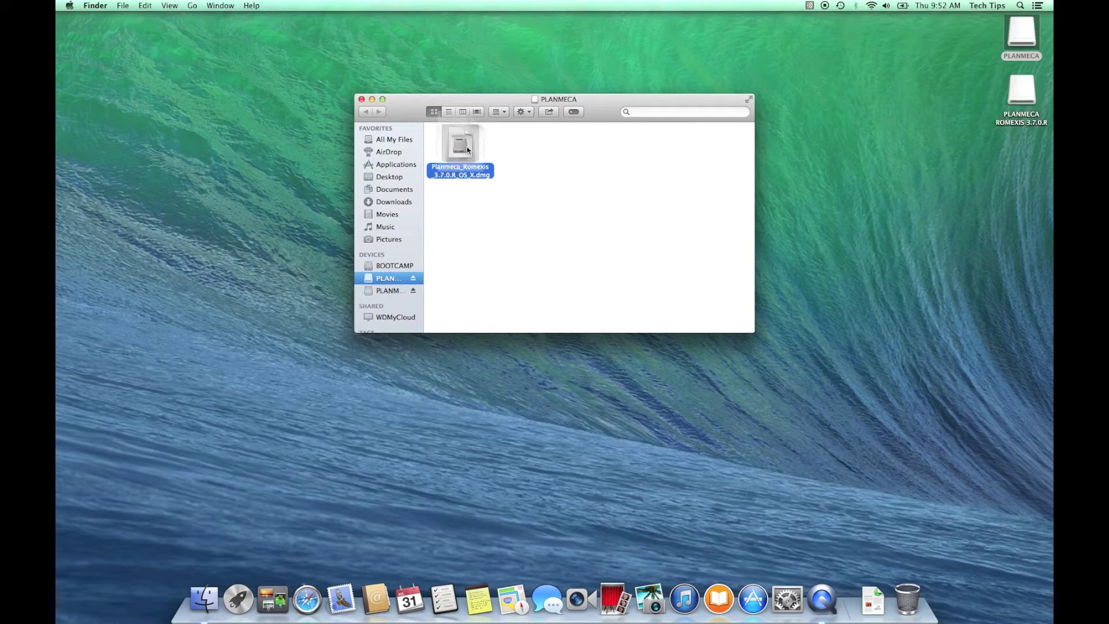
click(393, 290)
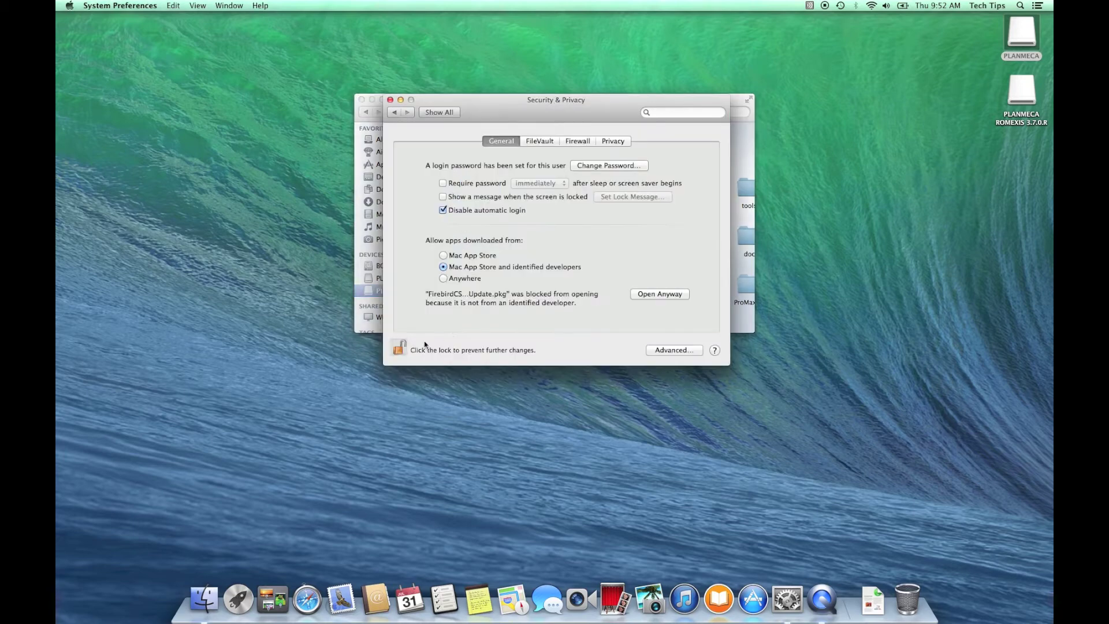
Set Security & Privacy to allow apps from Anywhere, confirm it, and close the window
click(445, 279)
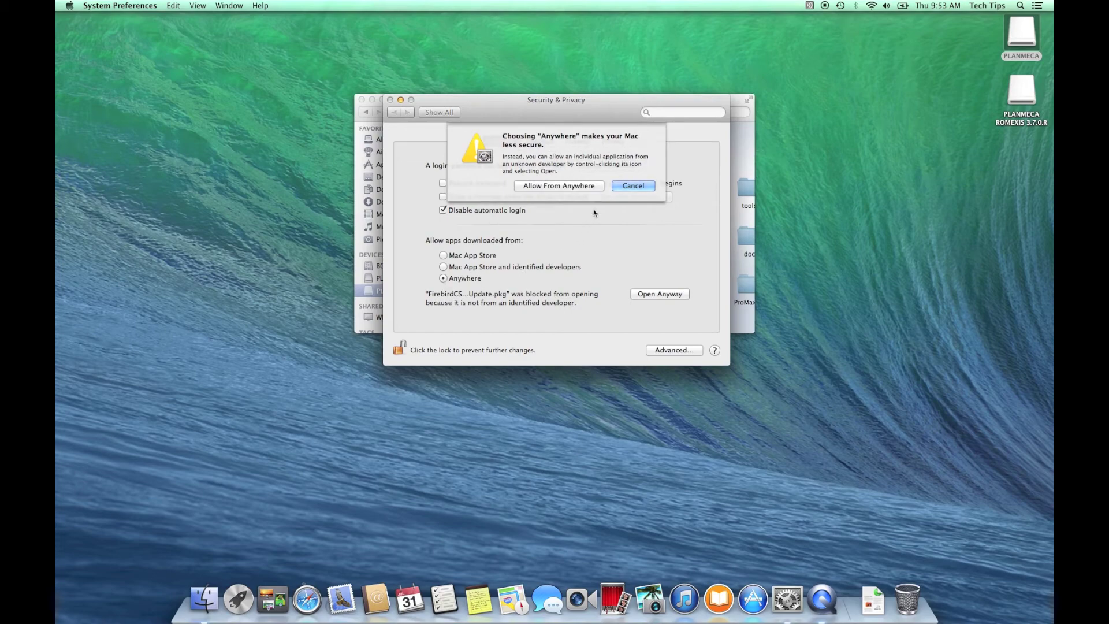
click(600, 188)
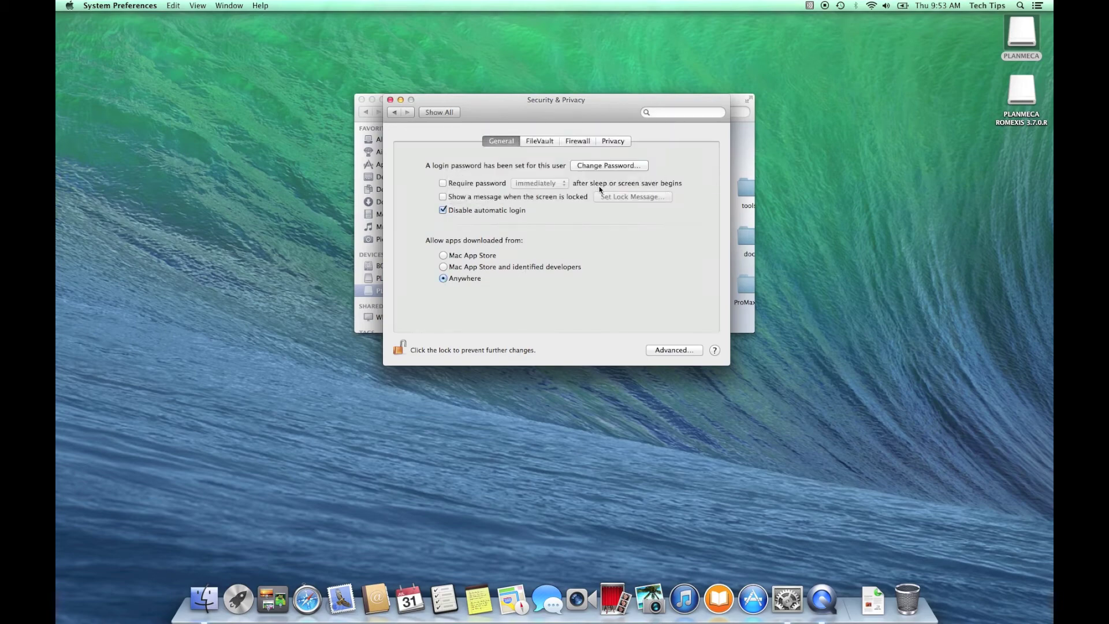
click(391, 100)
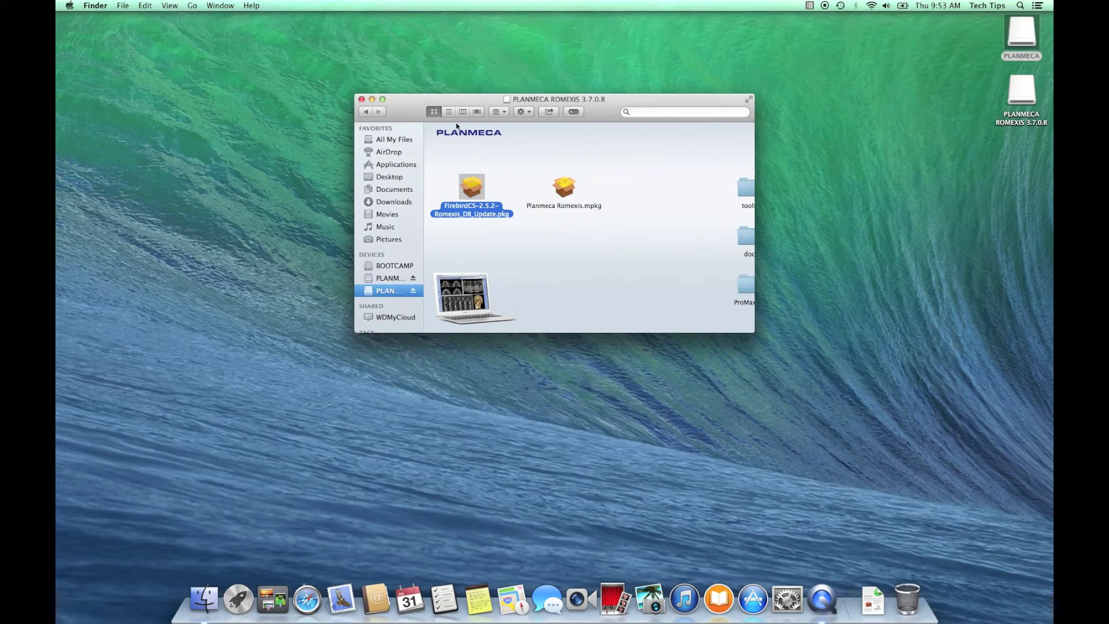
Launch the FirebirdCS package and accept its licence, reaching the 27.8 MB Macintosh HD install
double_click(478, 195)
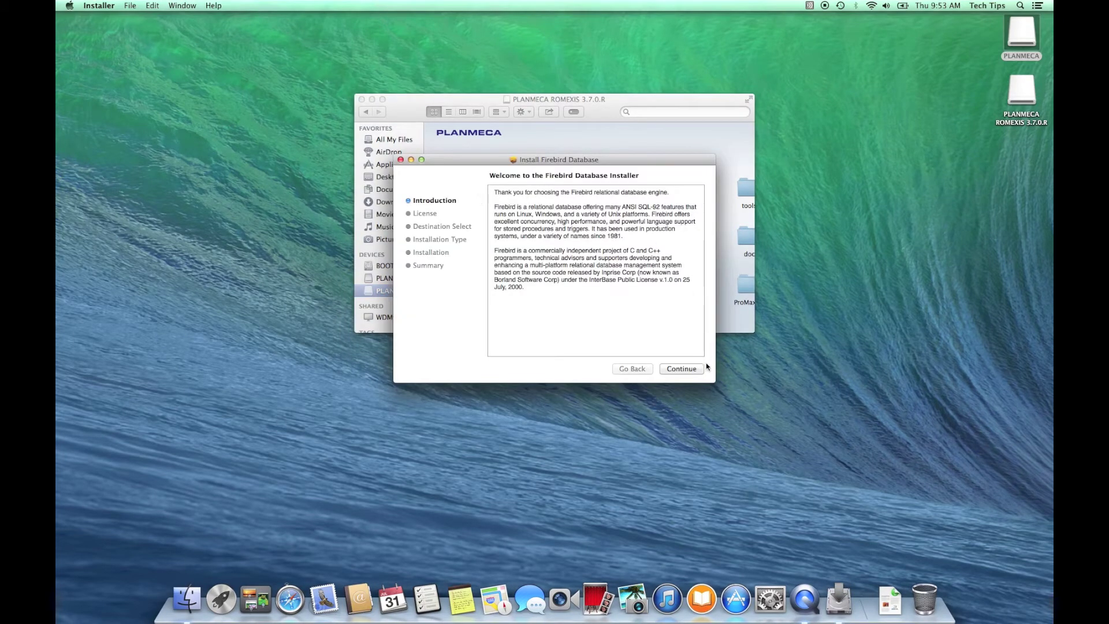
click(701, 372)
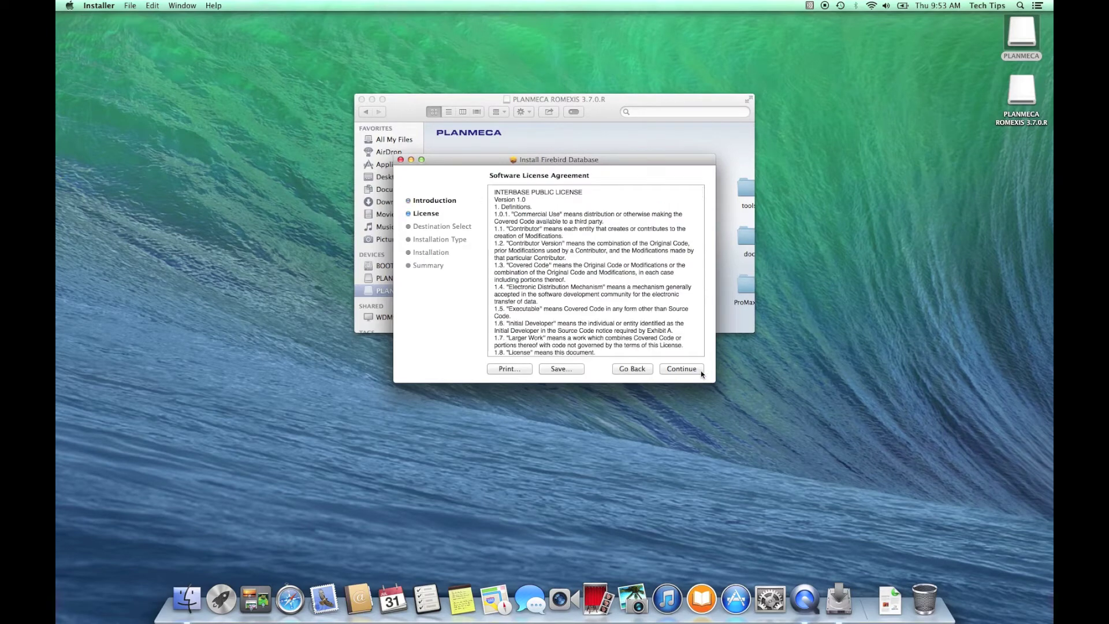
click(702, 373)
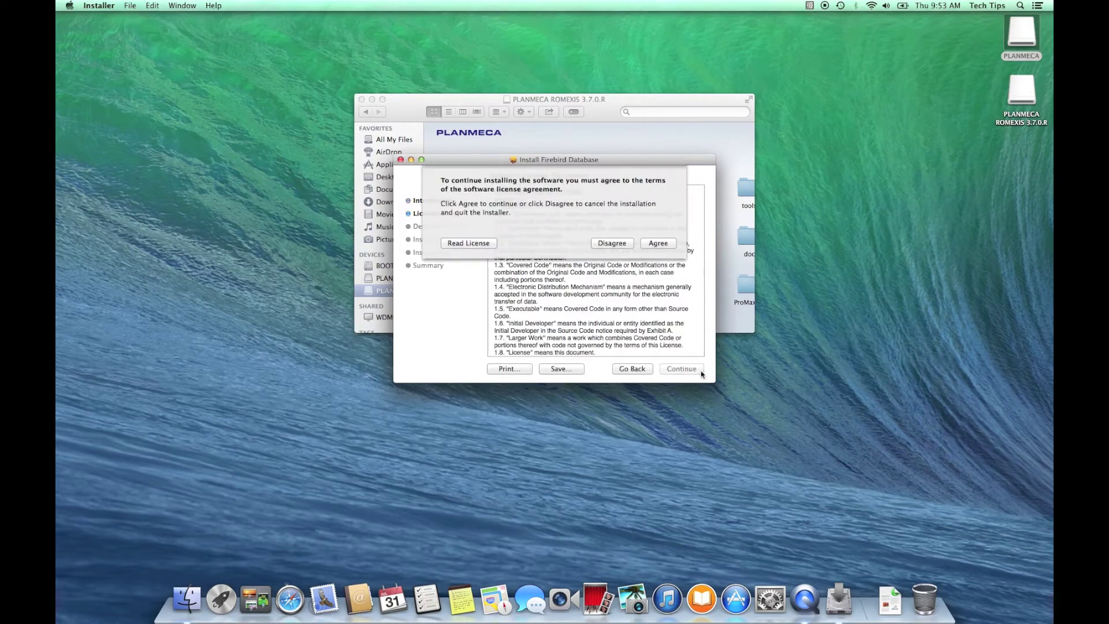
click(674, 243)
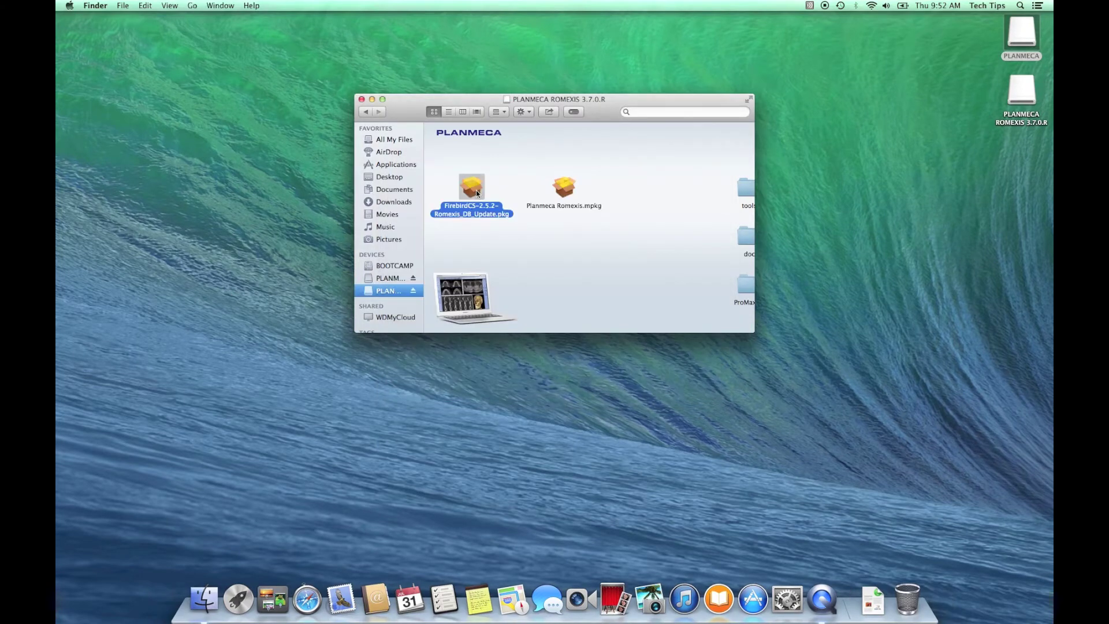
Retry the FirebirdCS package, dismiss the unidentified-developer alert, and bring up System Preferences
double_click(476, 190)
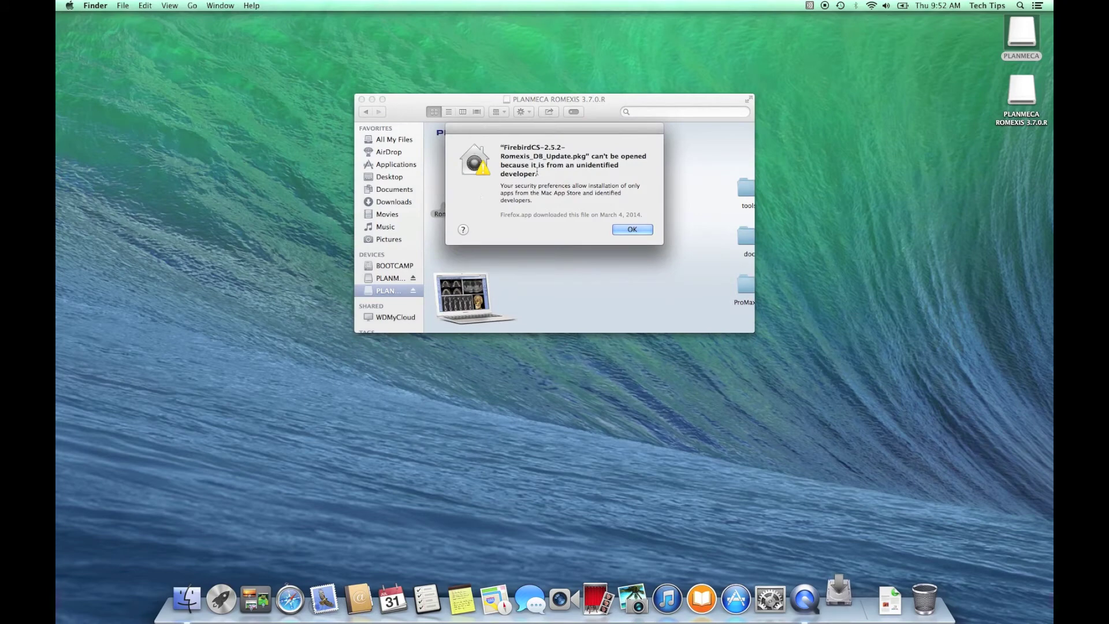
click(648, 229)
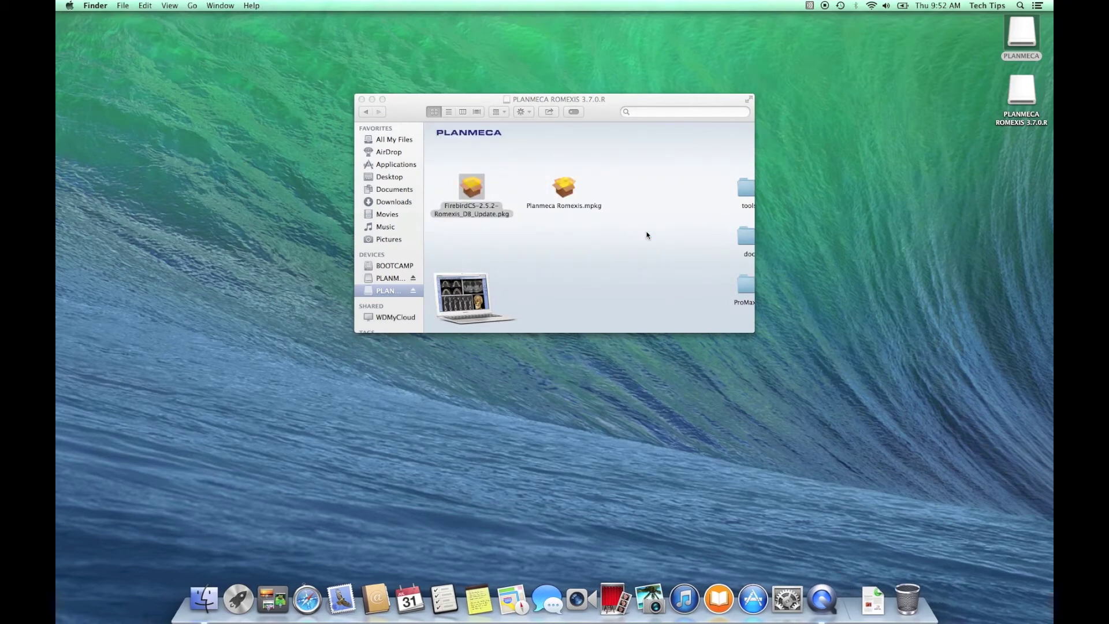
click(794, 604)
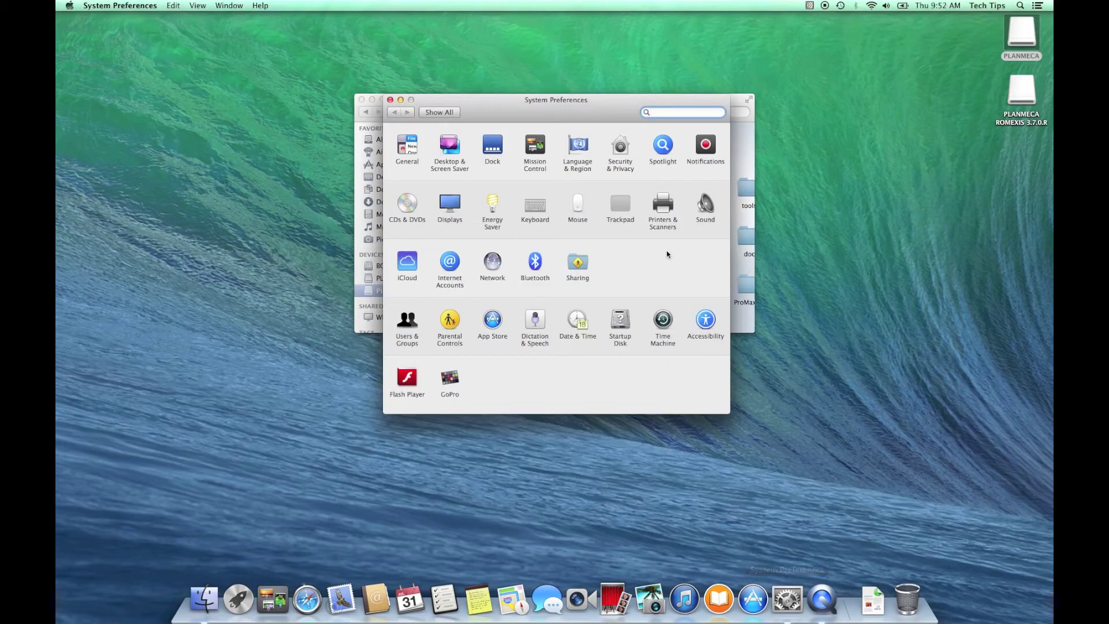
Unlock the Security & Privacy settings with the administrator password
click(628, 151)
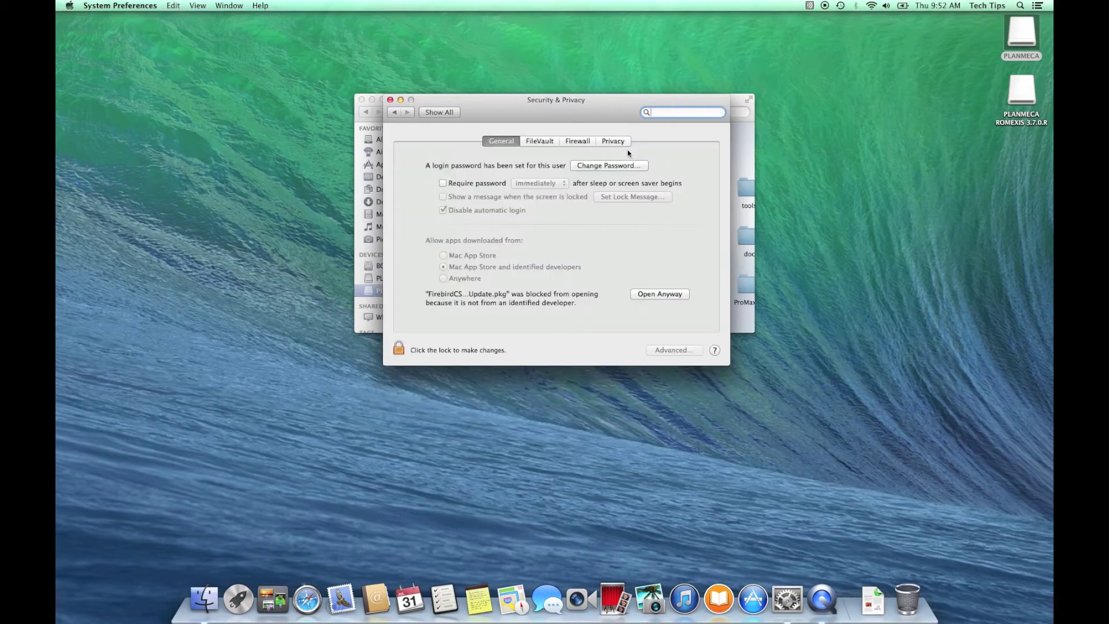
click(400, 350)
text(••)
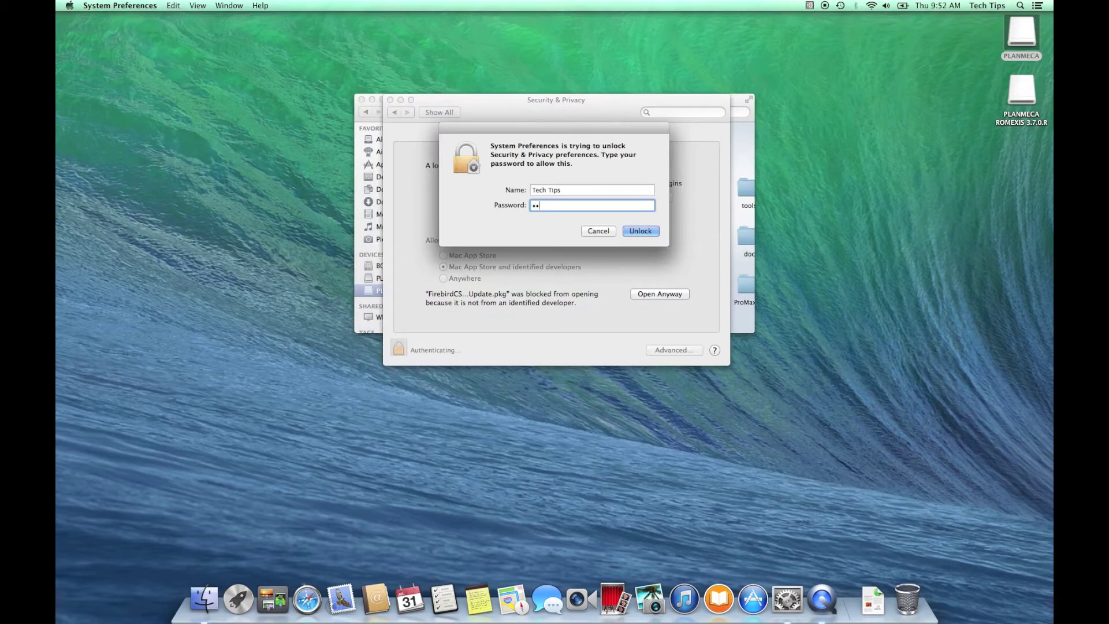
text(••)
key(Return)
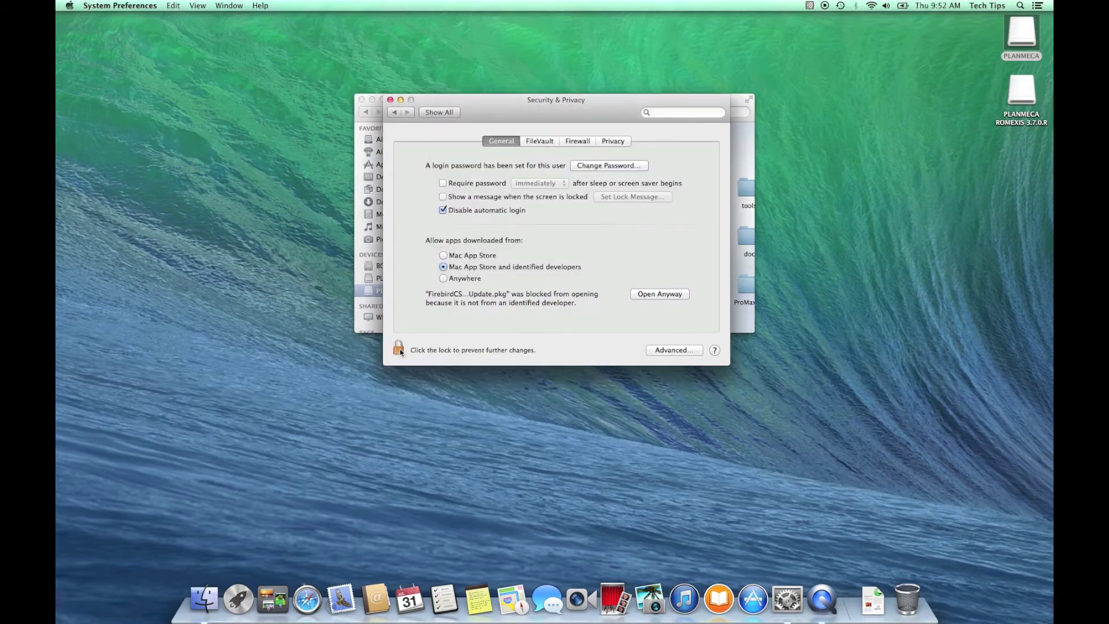
Allow apps downloaded from Anywhere, confirm it, and close System Preferences
click(445, 280)
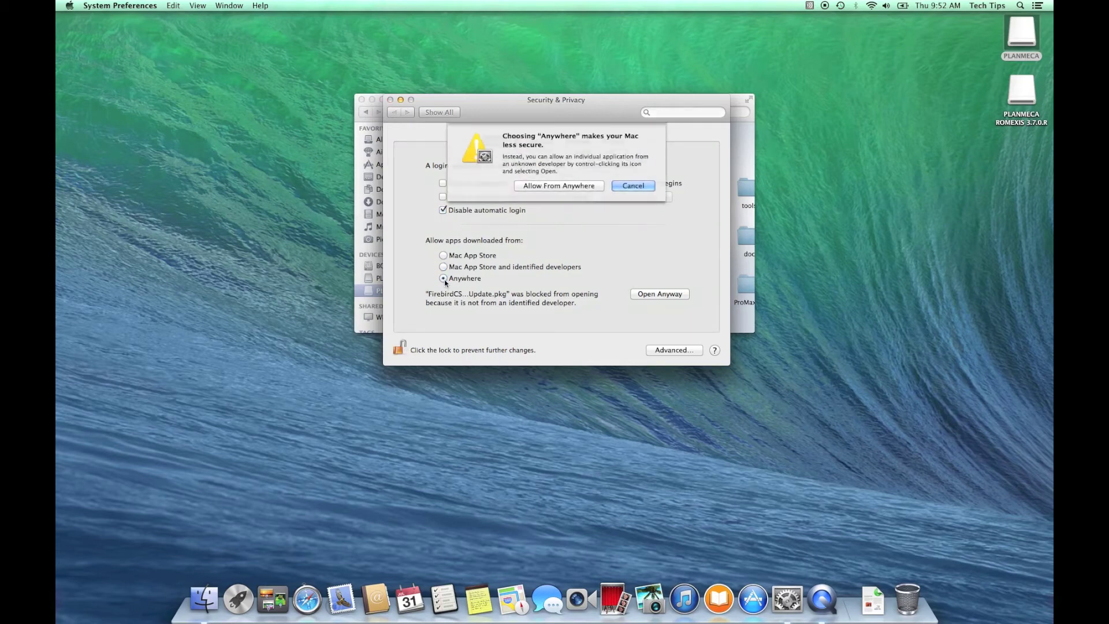
click(598, 186)
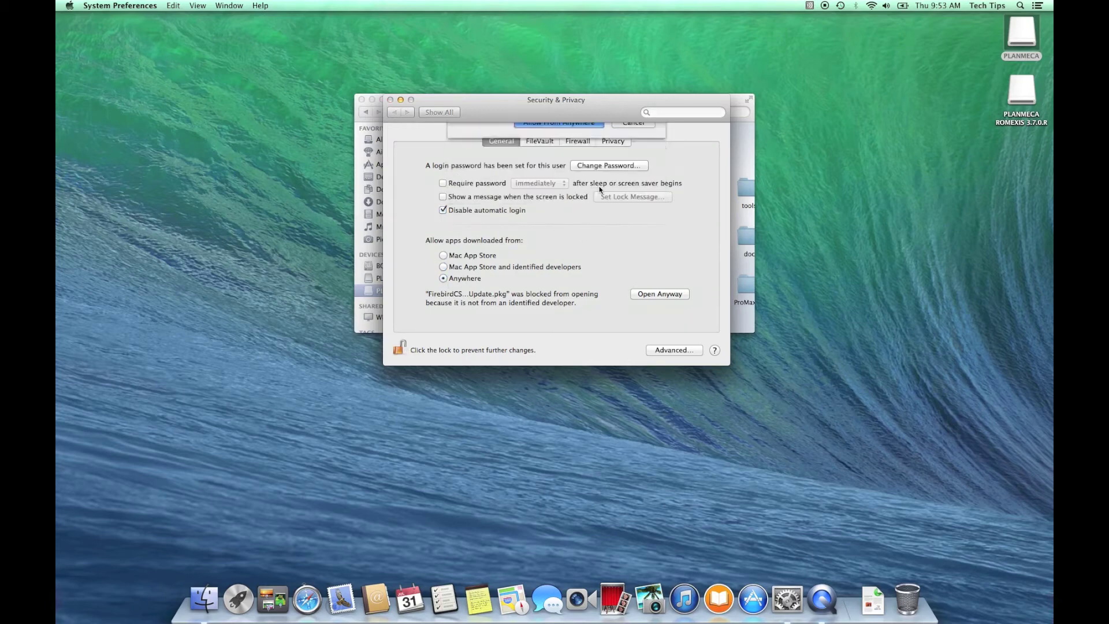
click(391, 100)
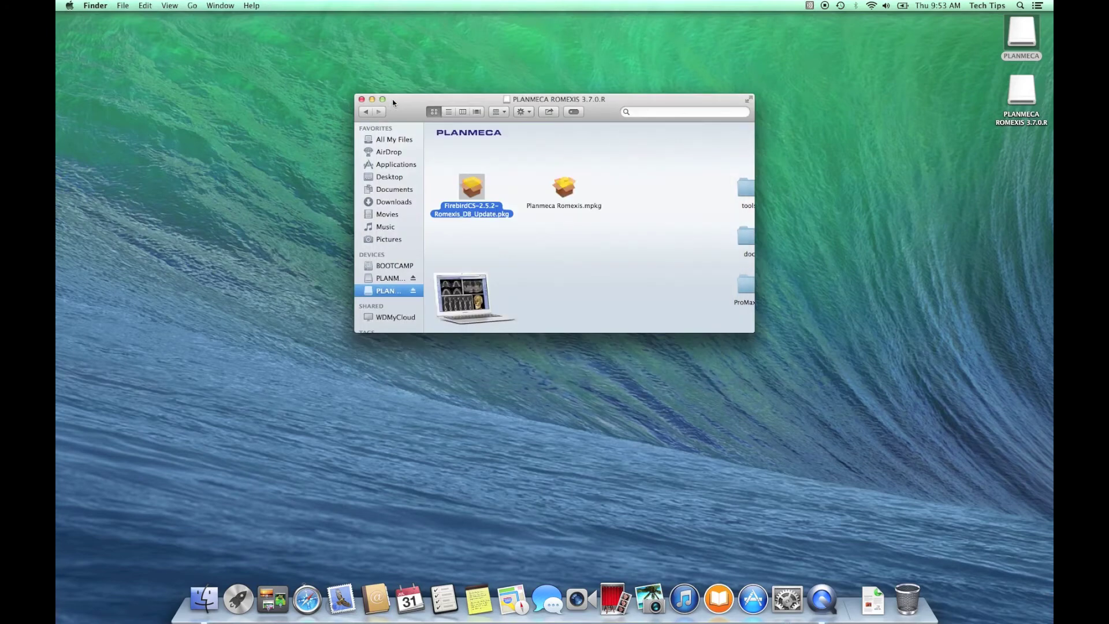
Relaunch the Firebird installer and accept its licence agreement
double_click(479, 196)
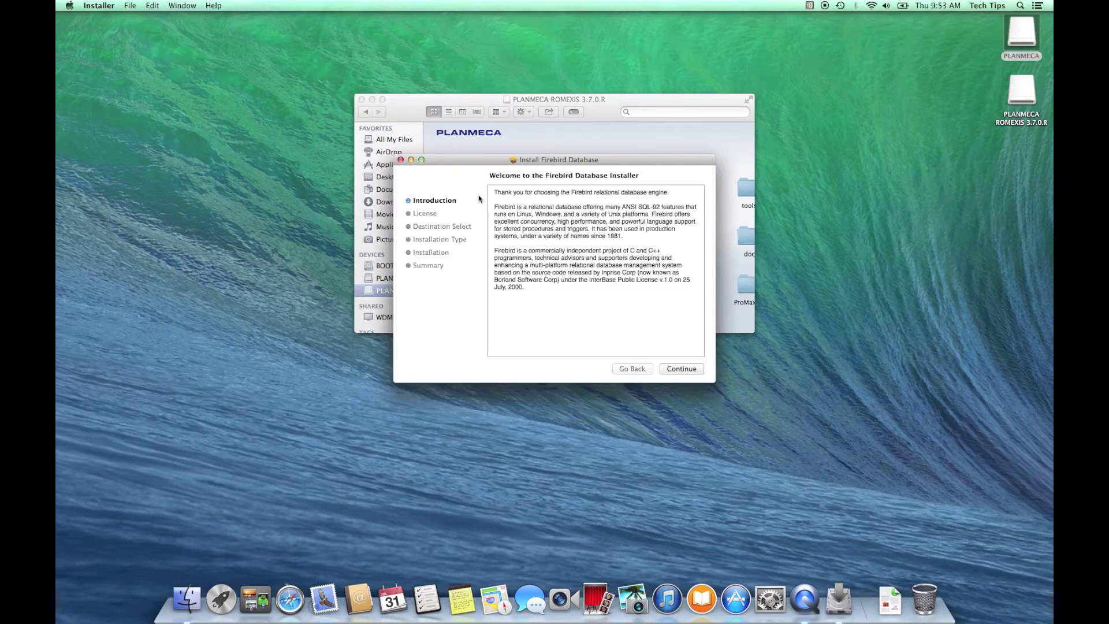
click(701, 373)
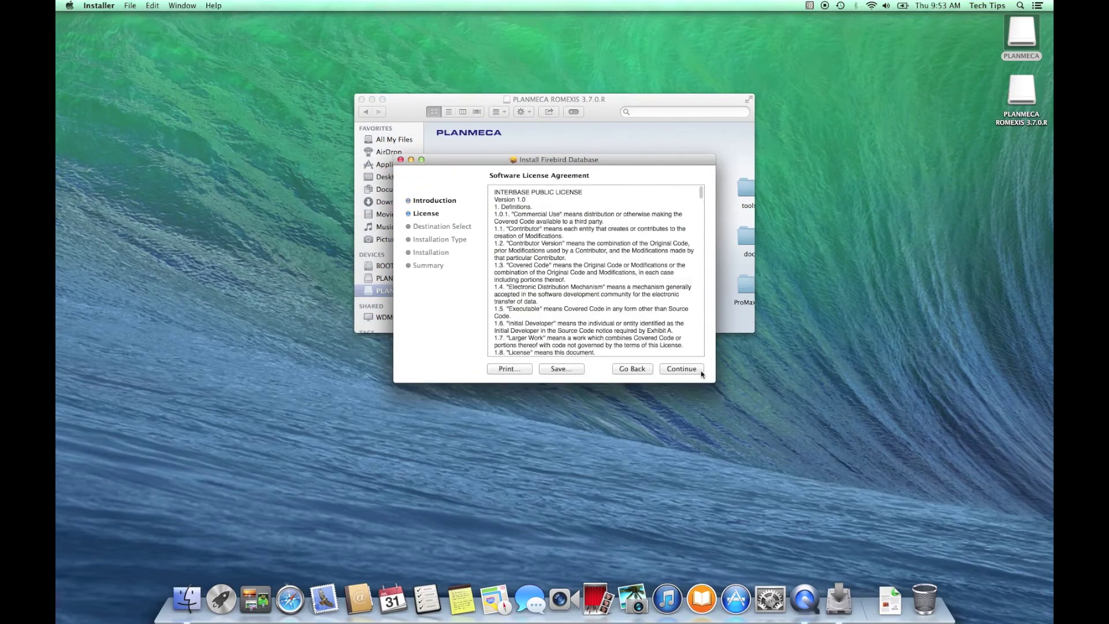
click(702, 373)
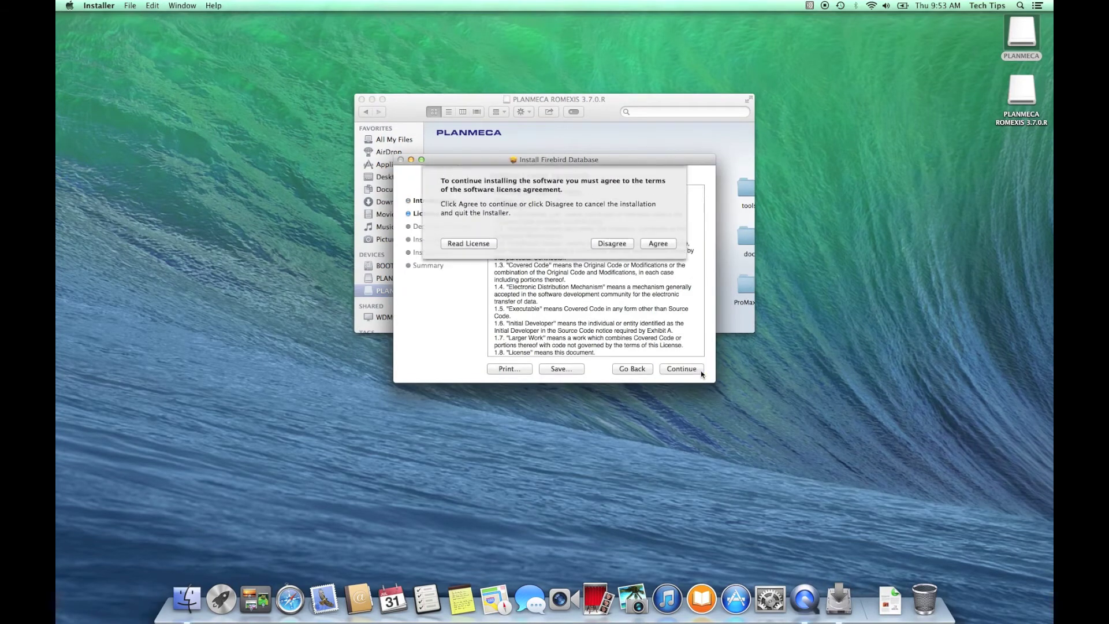
click(674, 243)
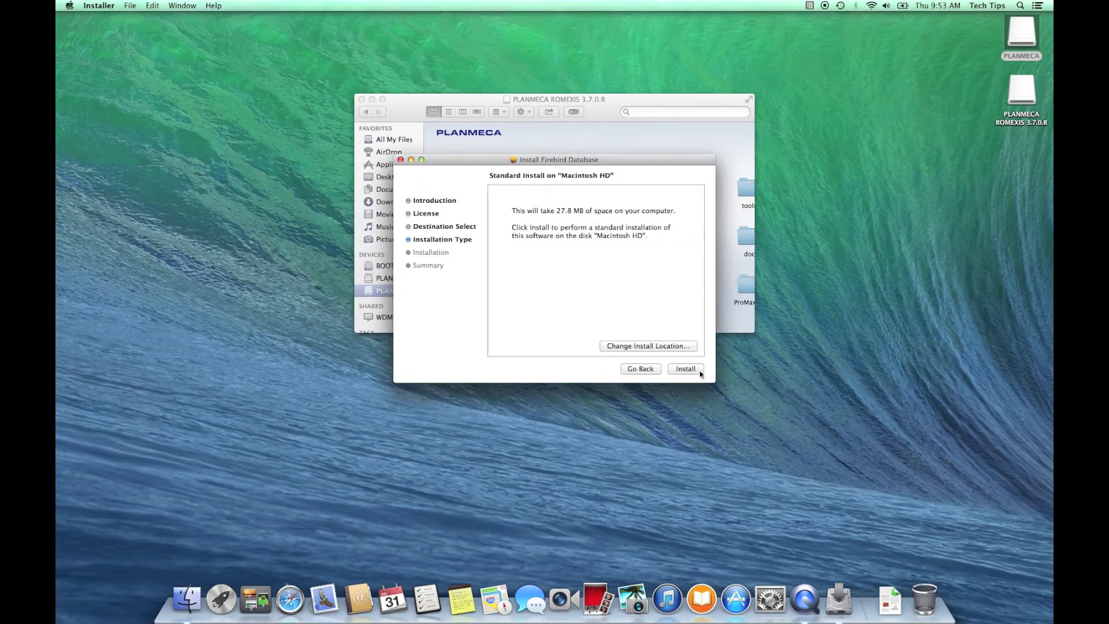
Install Firebird on Macintosh HD with the admin password and close the installer after success
click(700, 373)
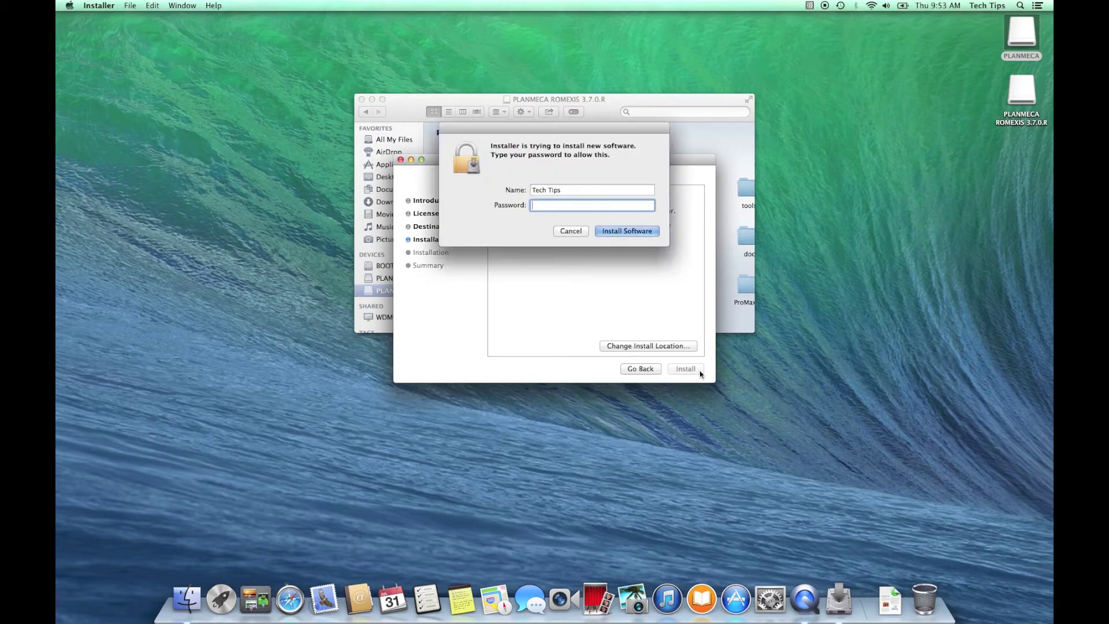
text(pass)
key(Return)
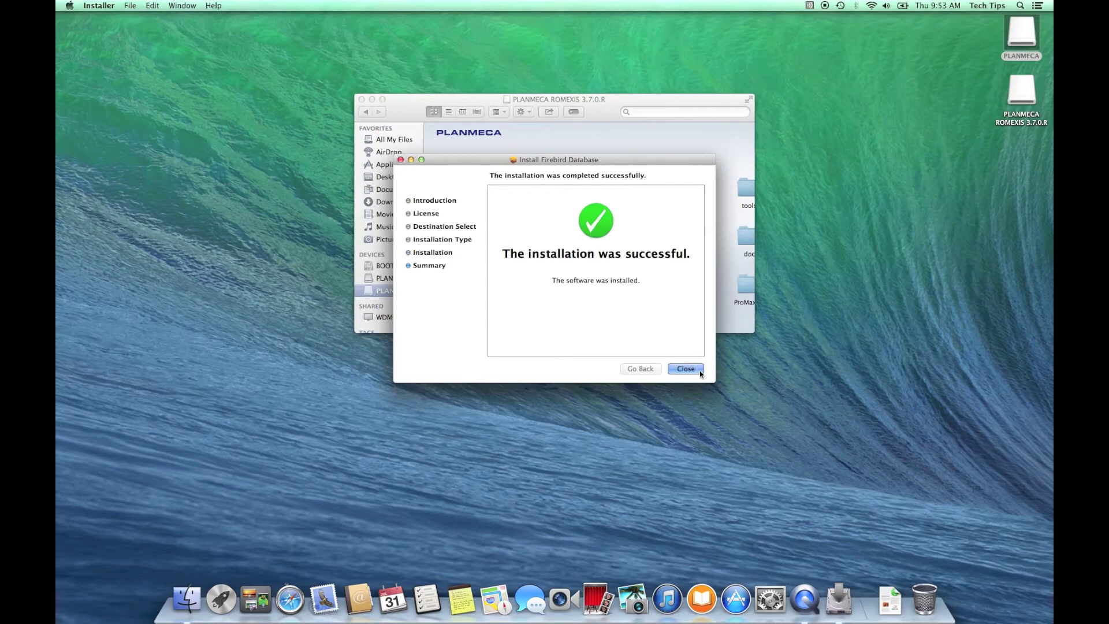
click(686, 368)
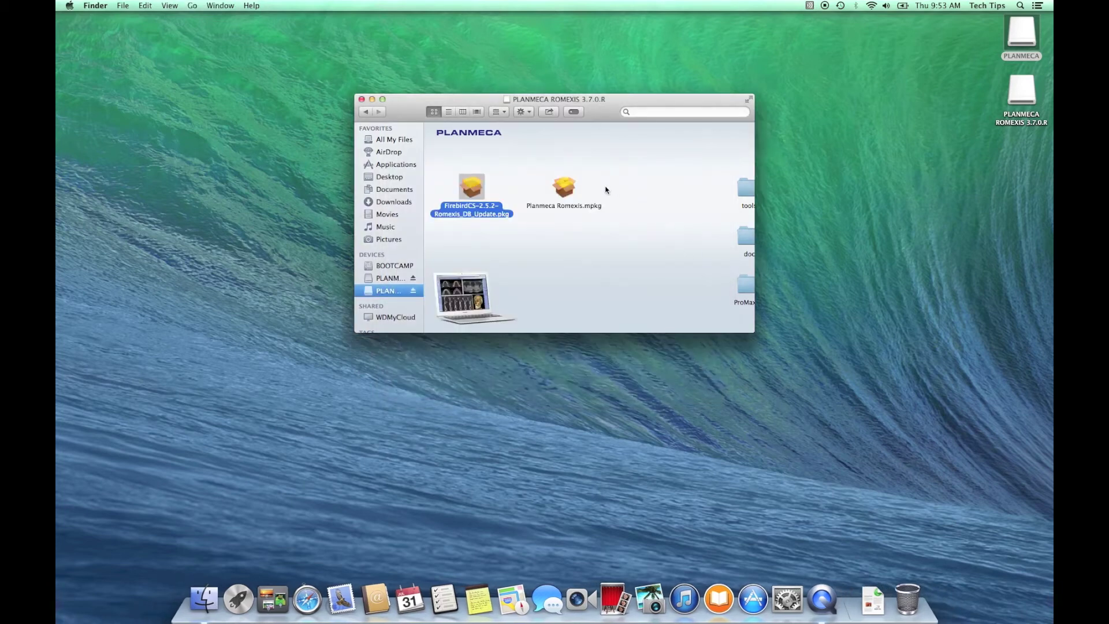
Launch Planmeca Romexis.mpkg and accept the Romexis licence agreement
double_click(570, 191)
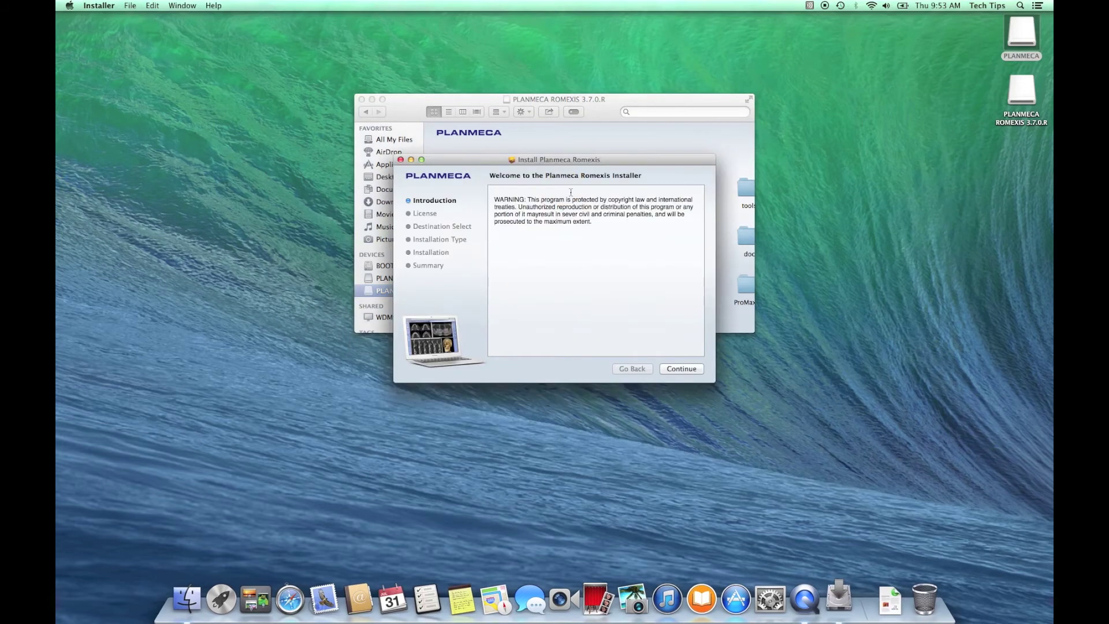
click(703, 370)
click(703, 370)
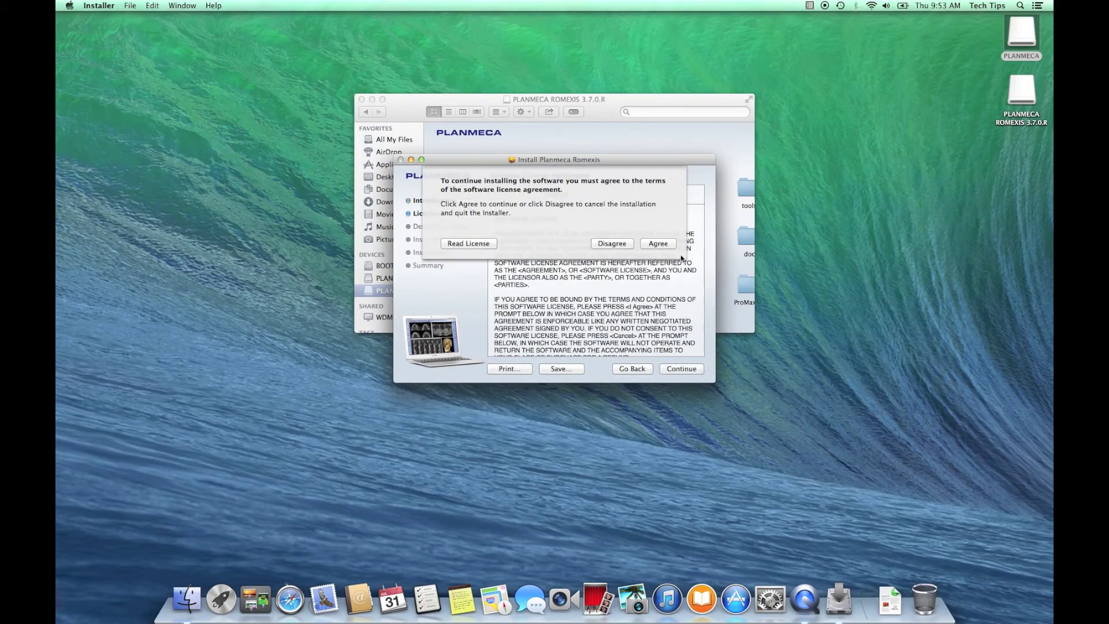
click(674, 247)
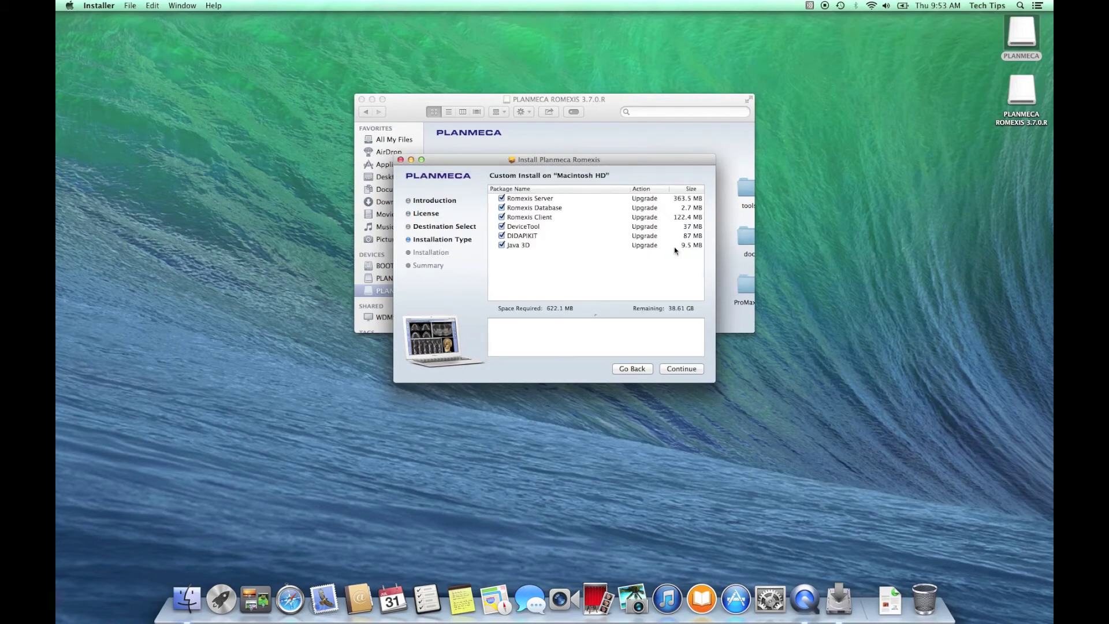
Review the Server, Database, Client, DeviceTool, DIDAPIKIT and Java 3D packages, keeping all six, and start the 622.1 MB install
click(551, 199)
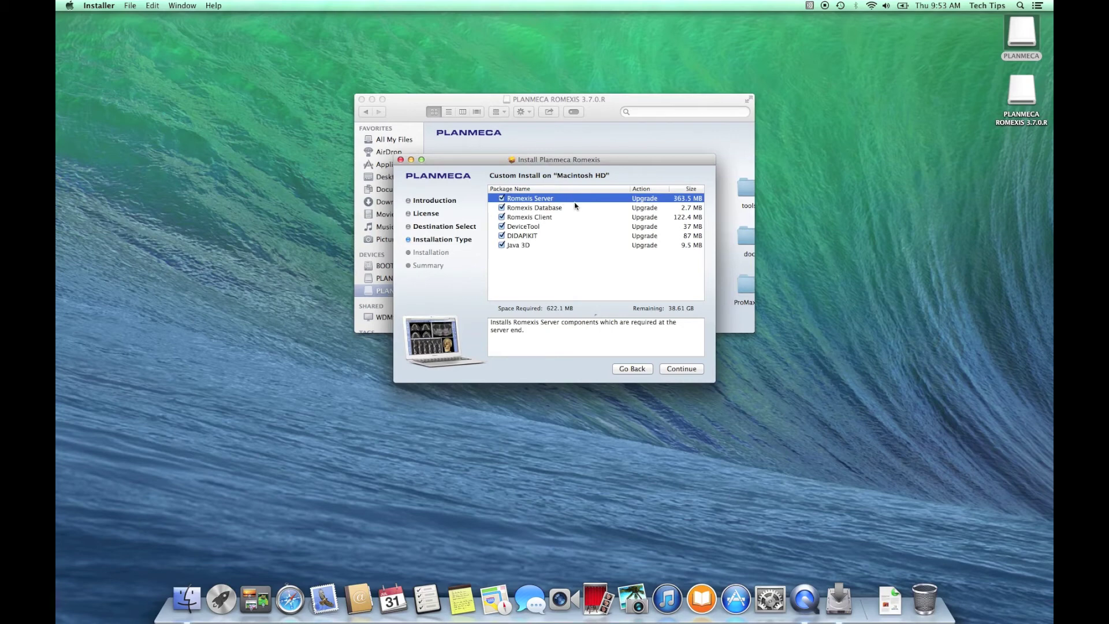
click(566, 210)
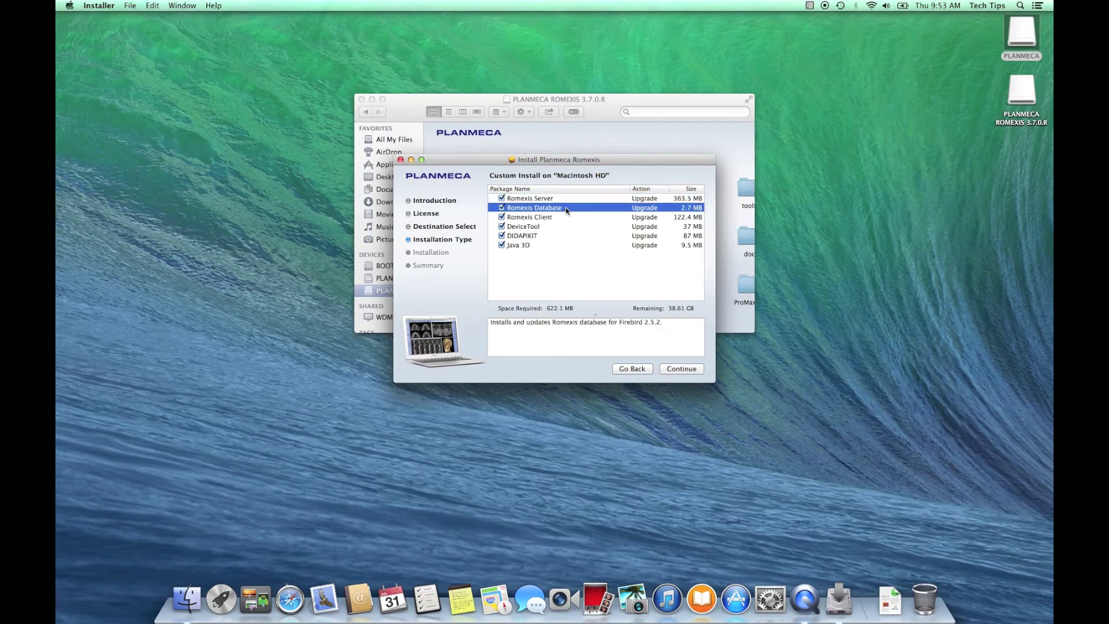
click(557, 219)
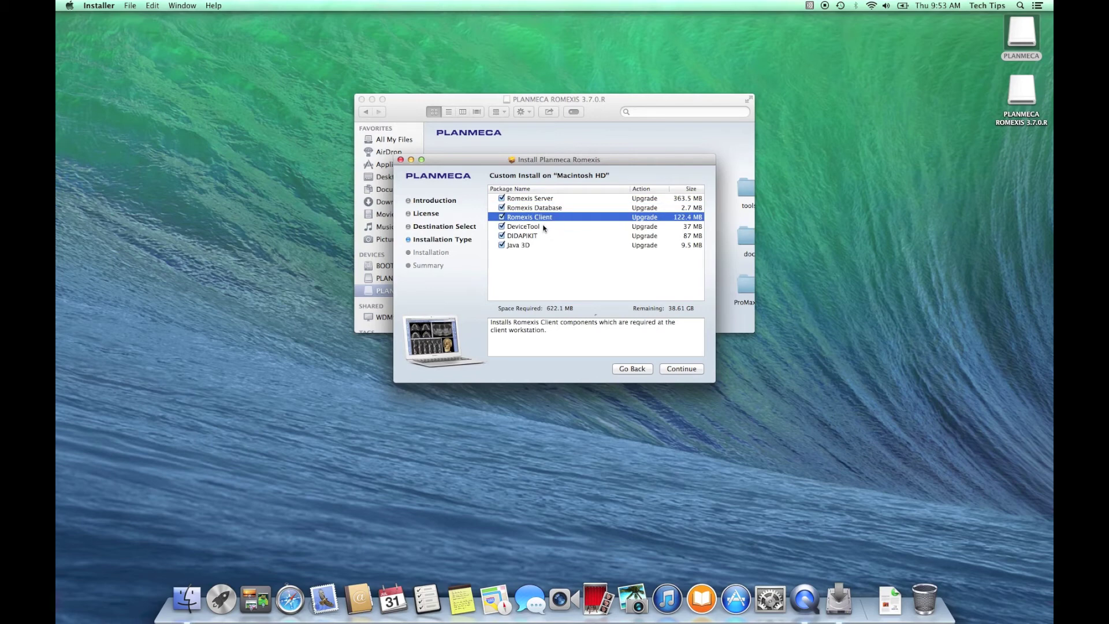
click(544, 227)
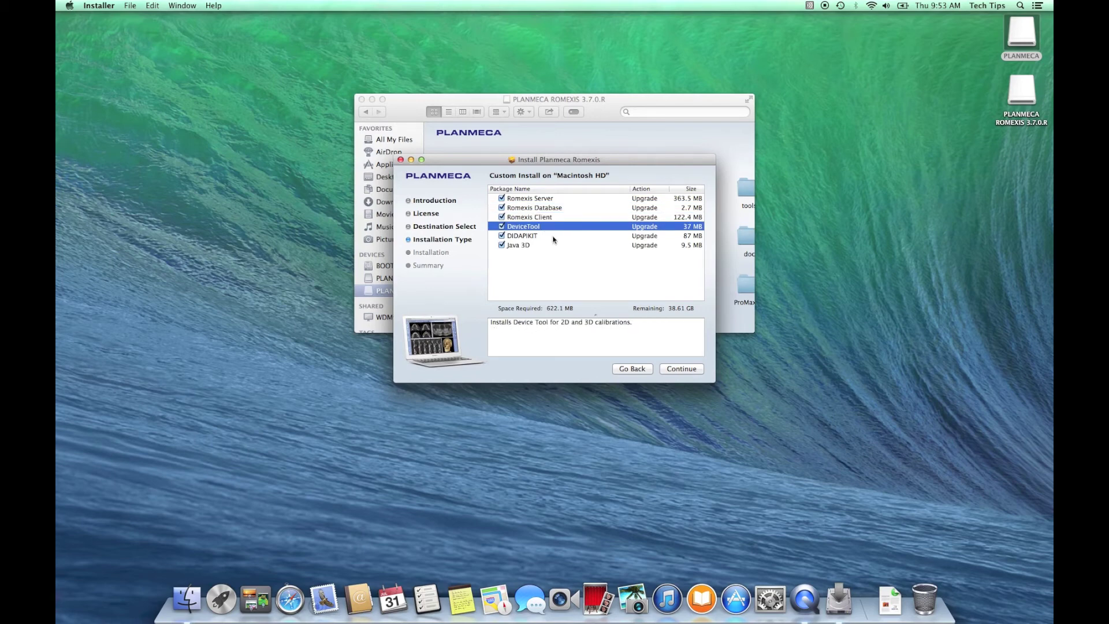
click(543, 237)
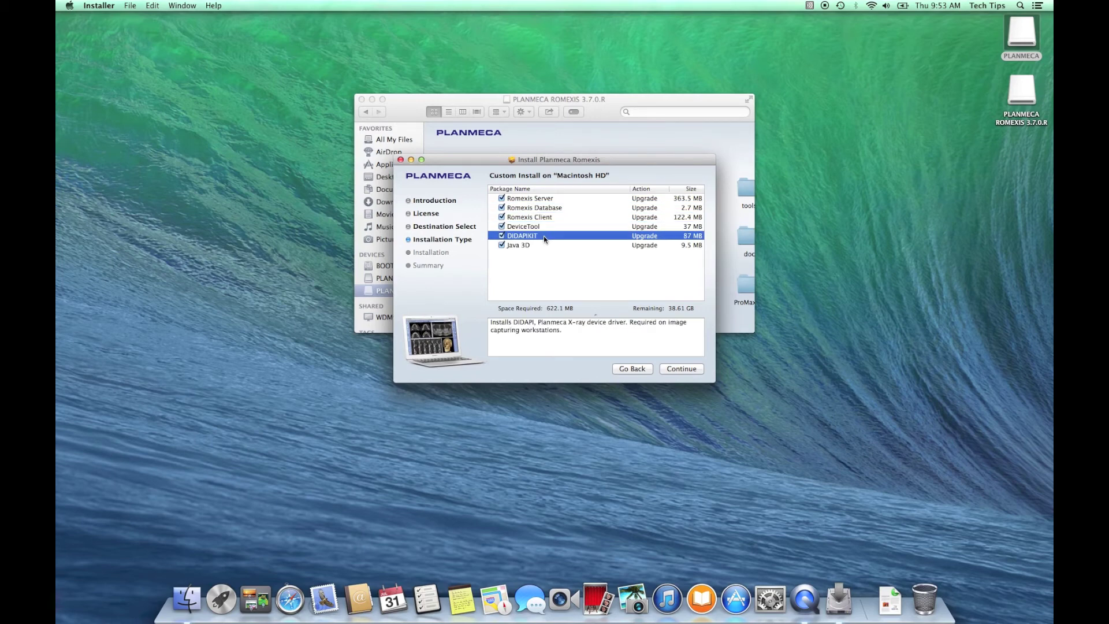
click(536, 247)
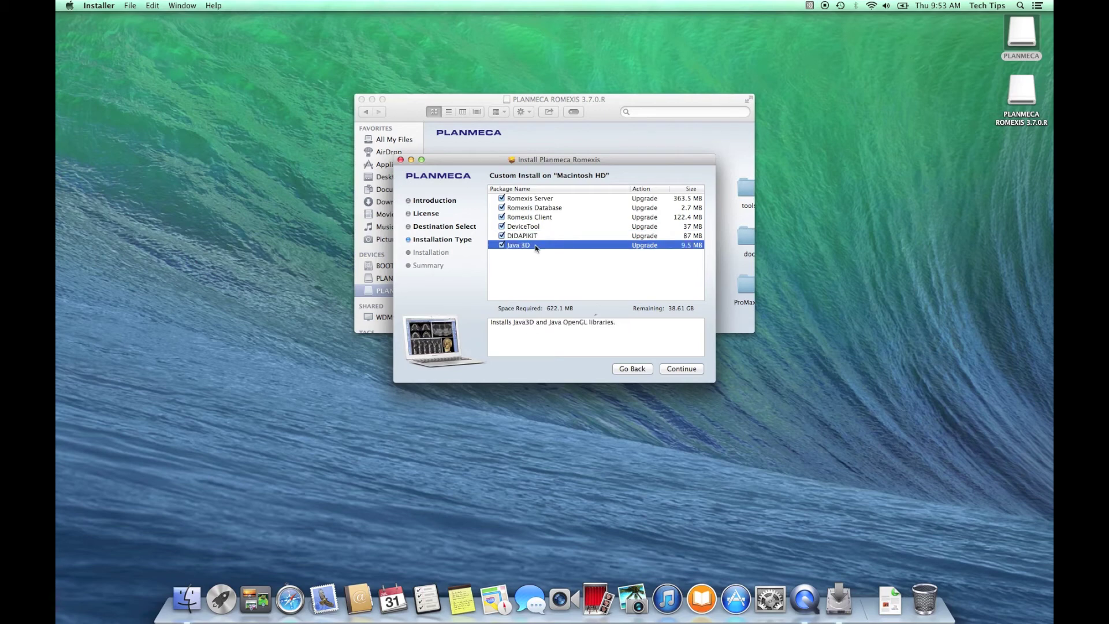
click(675, 368)
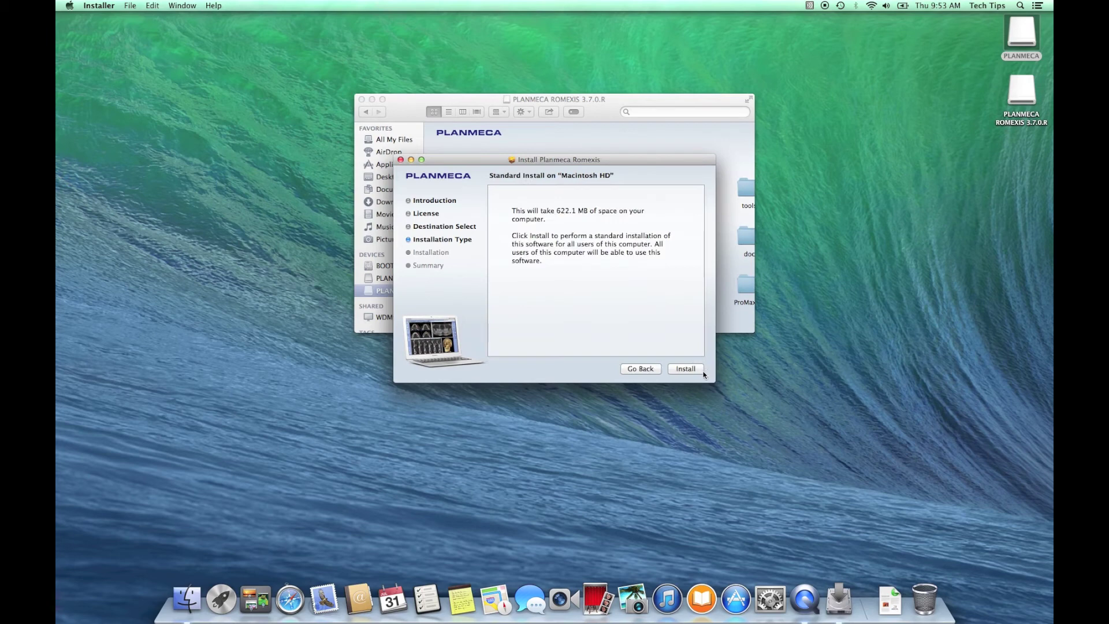
click(701, 372)
Authorise the Romexis installation with the administrator password so it completes on Macintosh HD
text(••••)
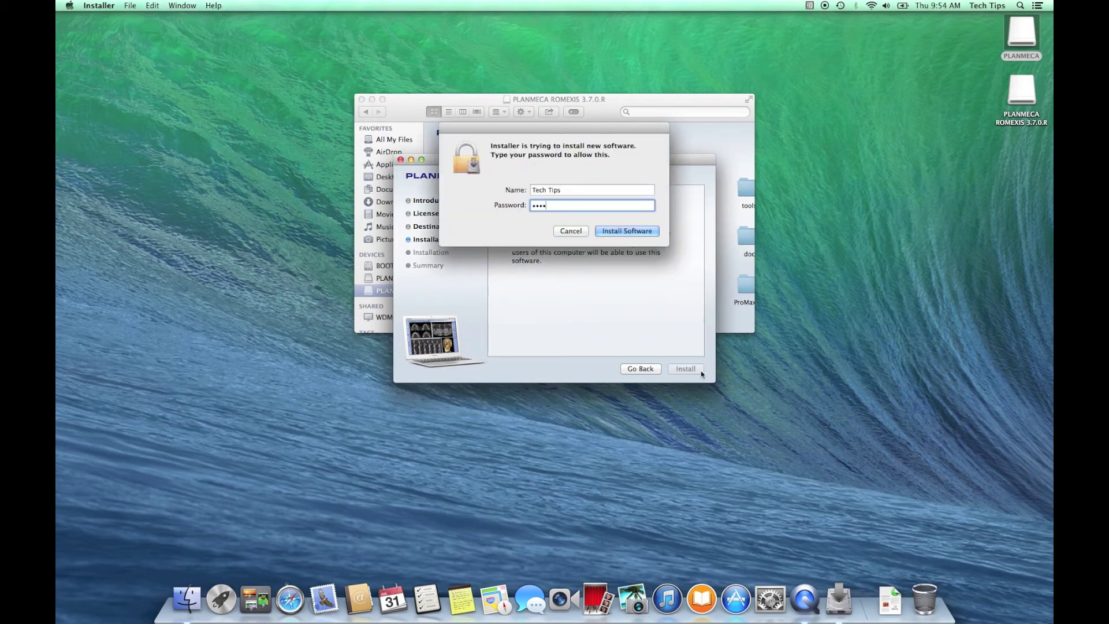
key(Return)
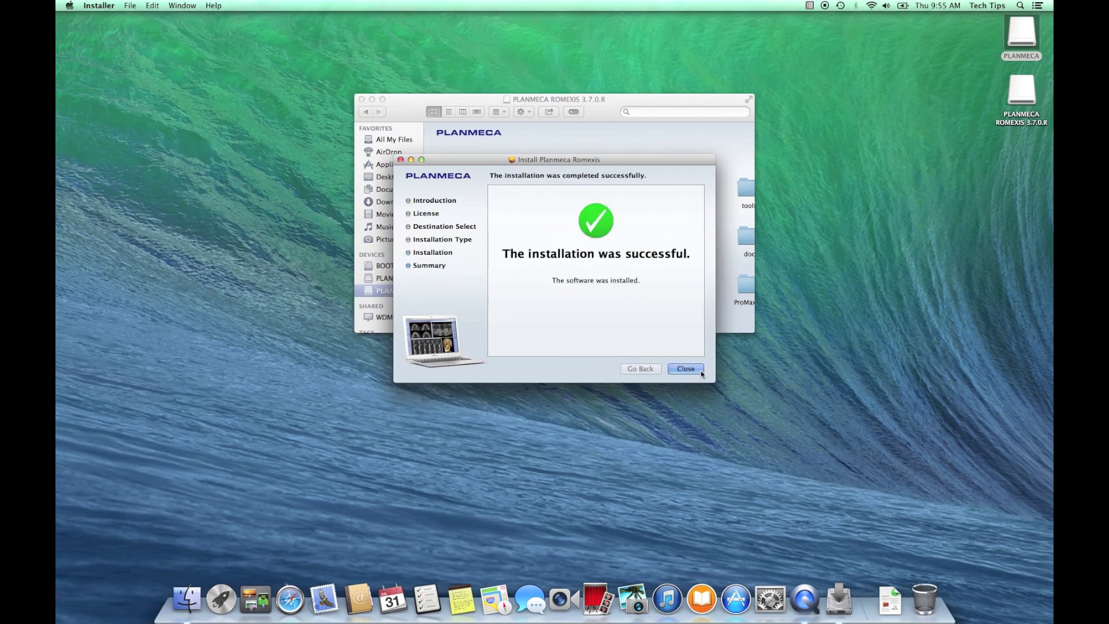
click(686, 369)
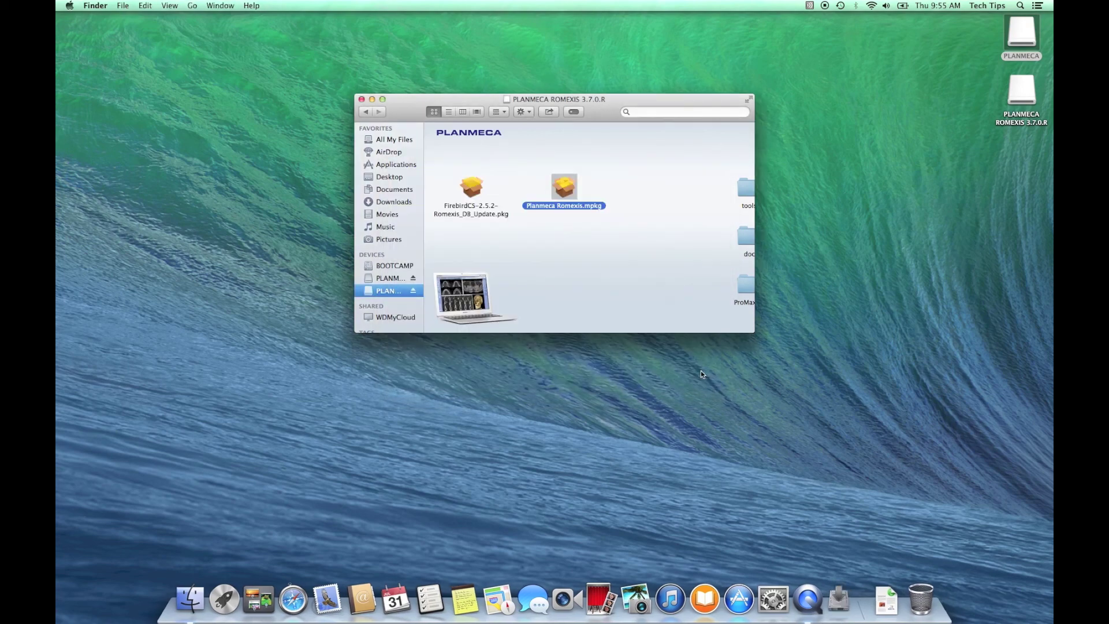